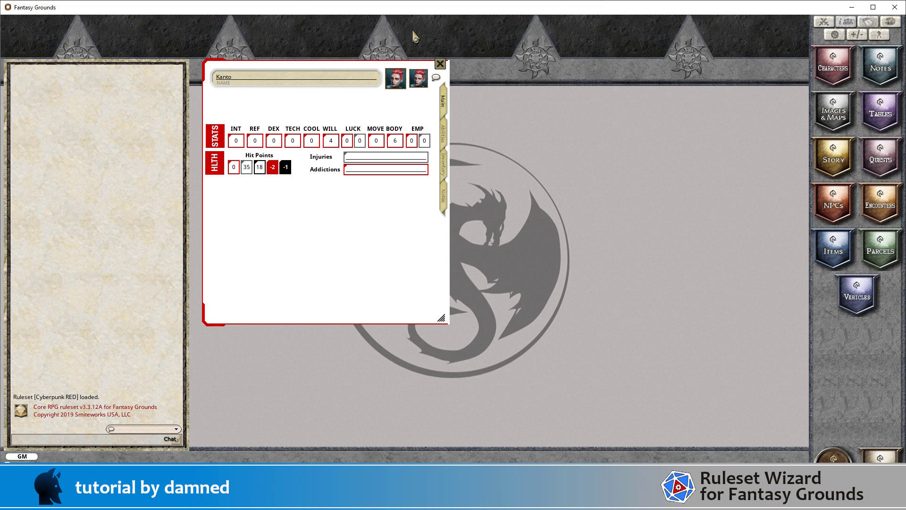
Switch to GIMP and examine the red-cornered border of the chatbox frame image
key(alt+Tab)
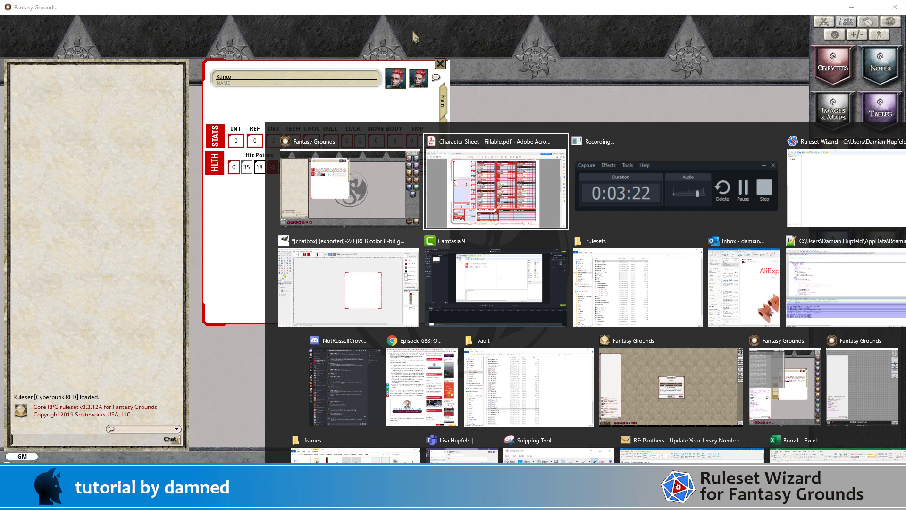
key(alt+Tab)
key(alt+Tab)
key(alt+Tab)
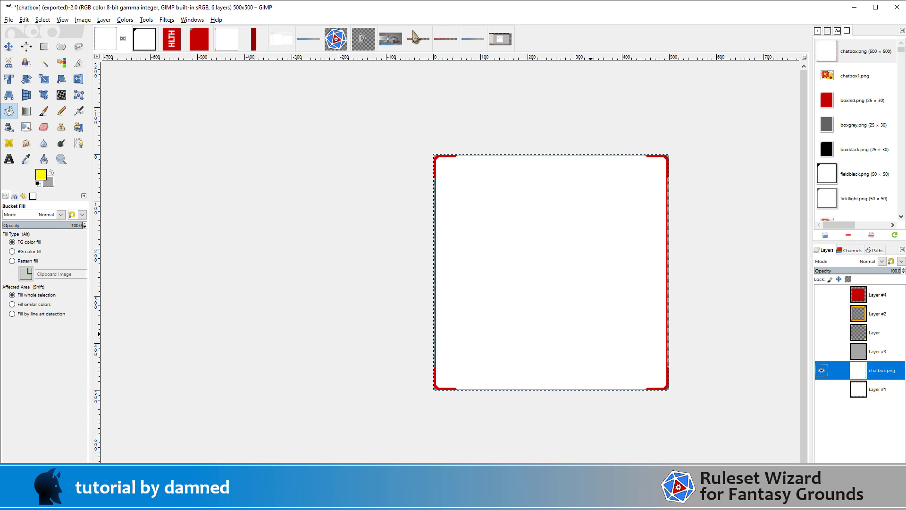
scroll(634, 191, up, 1)
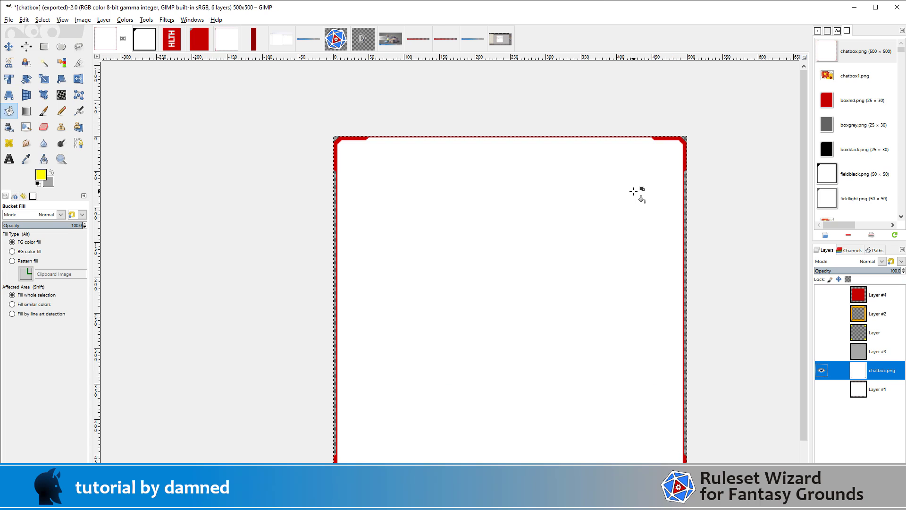
scroll(635, 191, up, 1)
scroll(634, 191, down, 1)
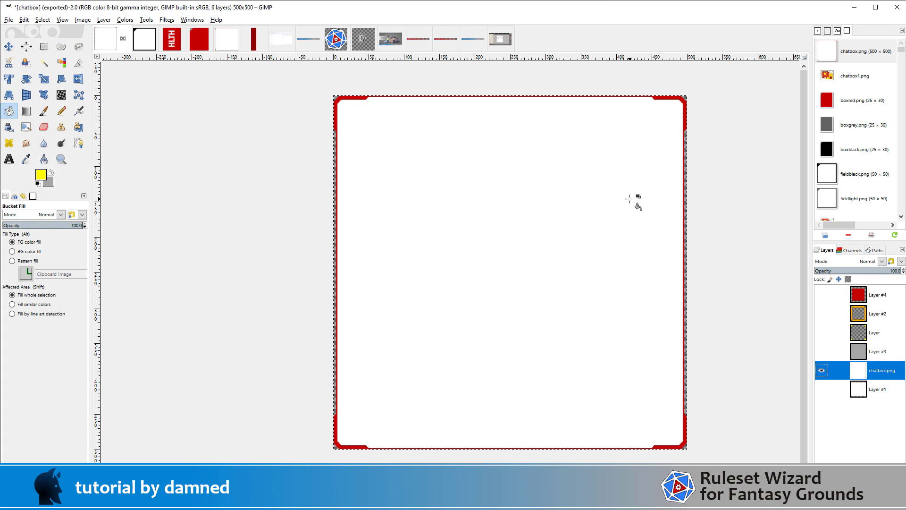
Make Layer #1 beneath the chatbox.png layer visible and export the image to chatbox.png
click(822, 390)
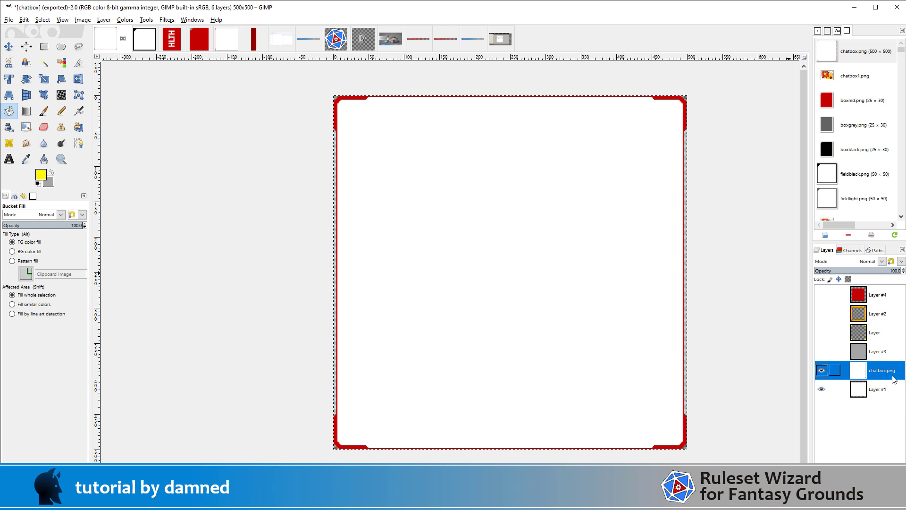
click(889, 394)
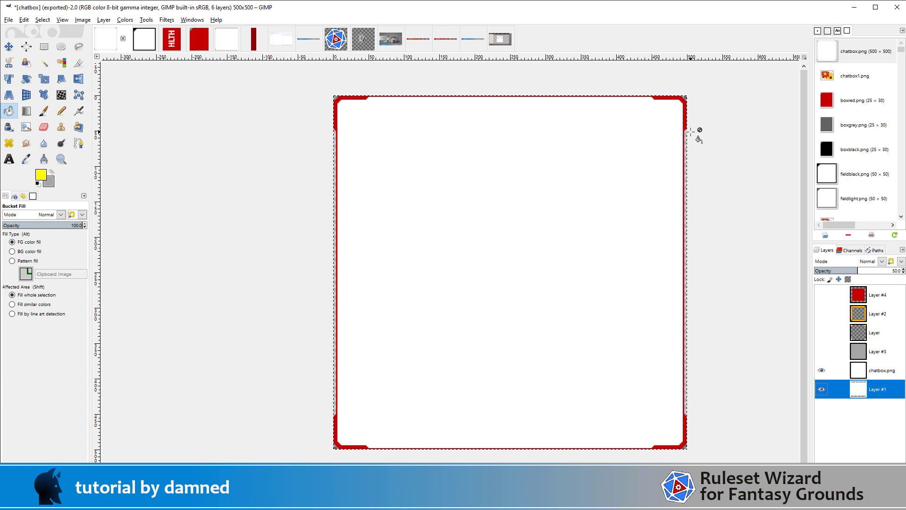
click(8, 20)
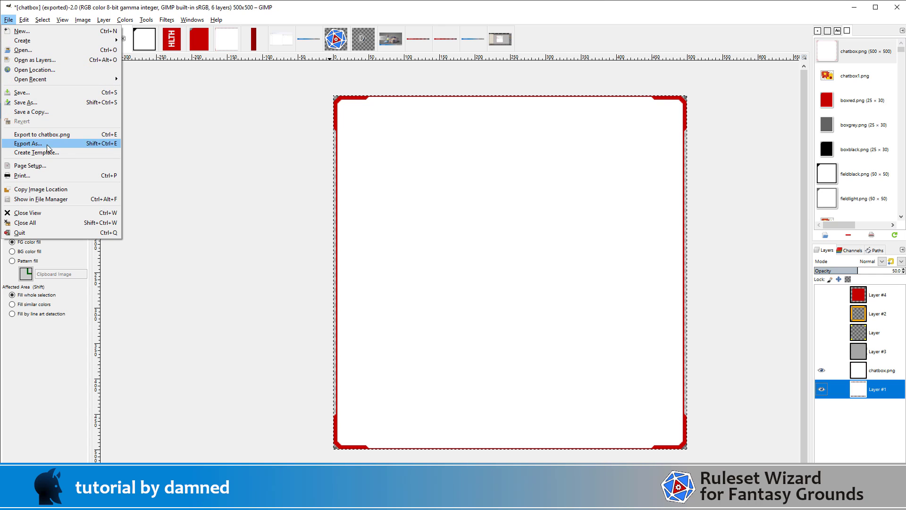
click(48, 135)
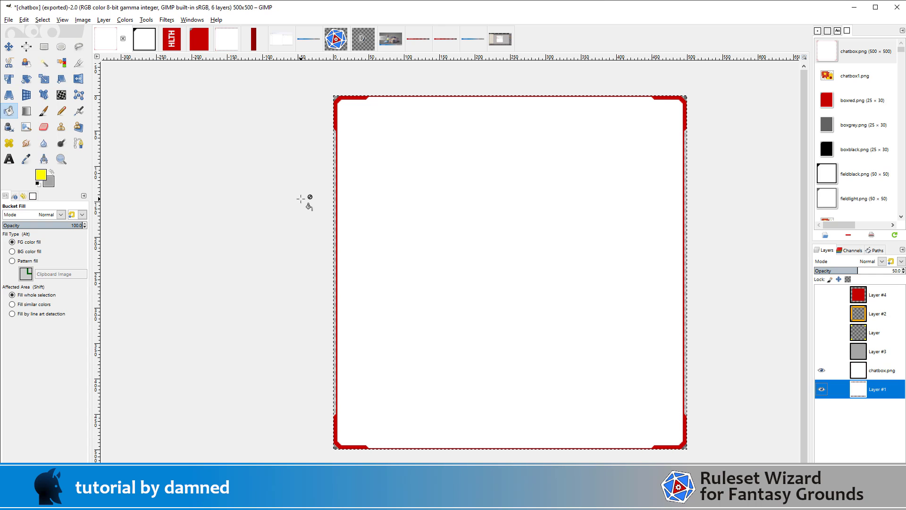
Check the default new image size and resolution in the preferences, leaving them unchanged
click(25, 20)
click(45, 242)
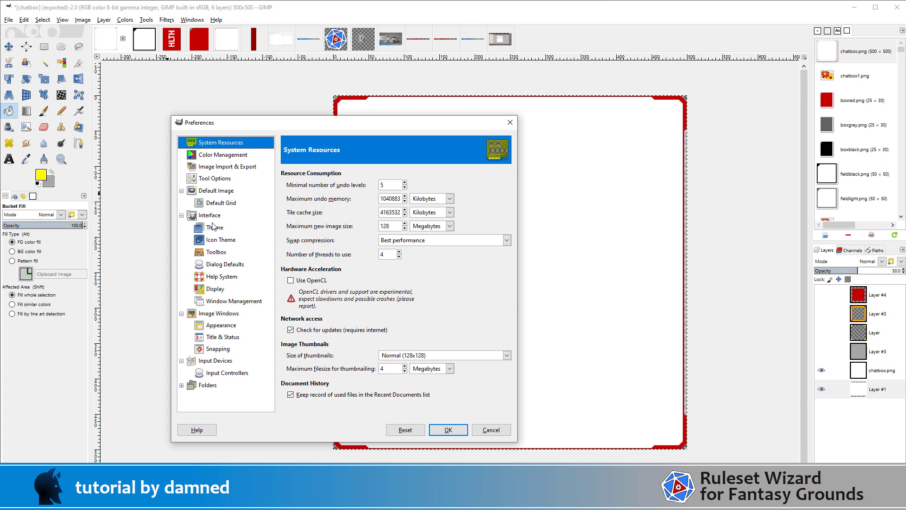
click(218, 191)
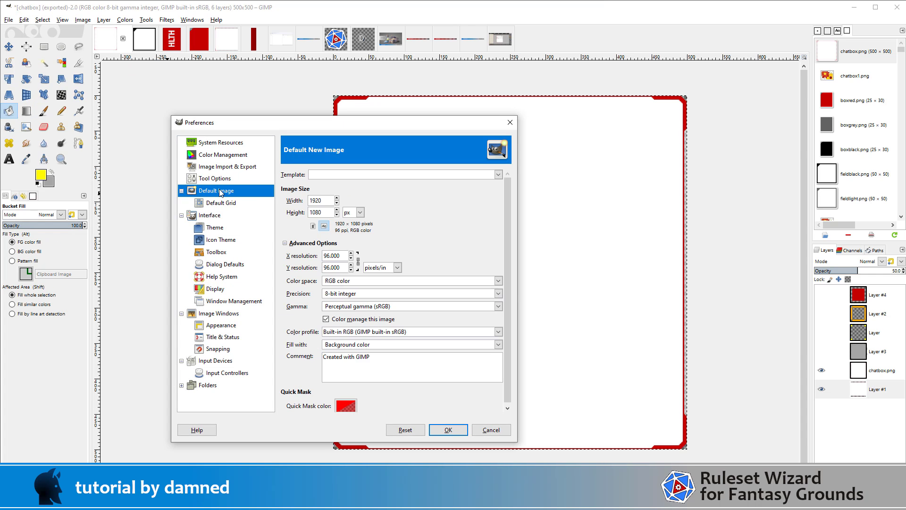
click(491, 429)
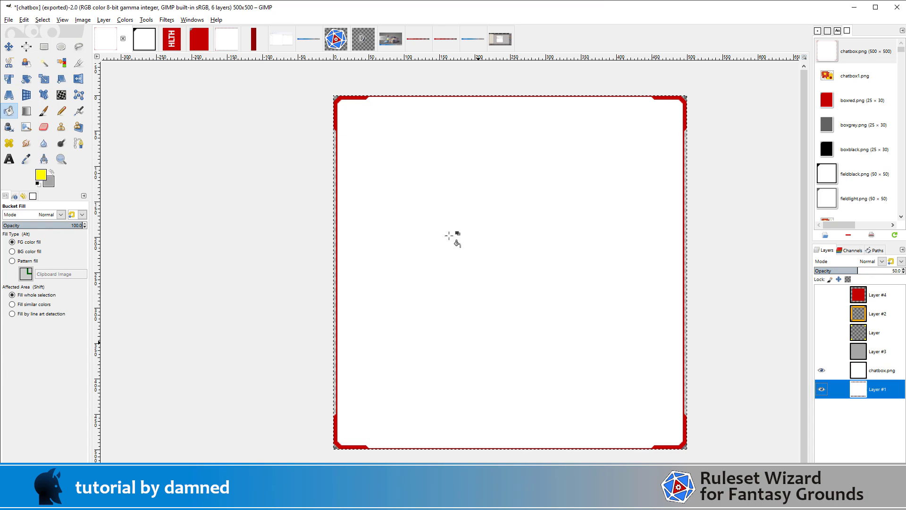
Check the chatbox image's pixel size and its resolution in pixels/in with Scale Image
click(82, 20)
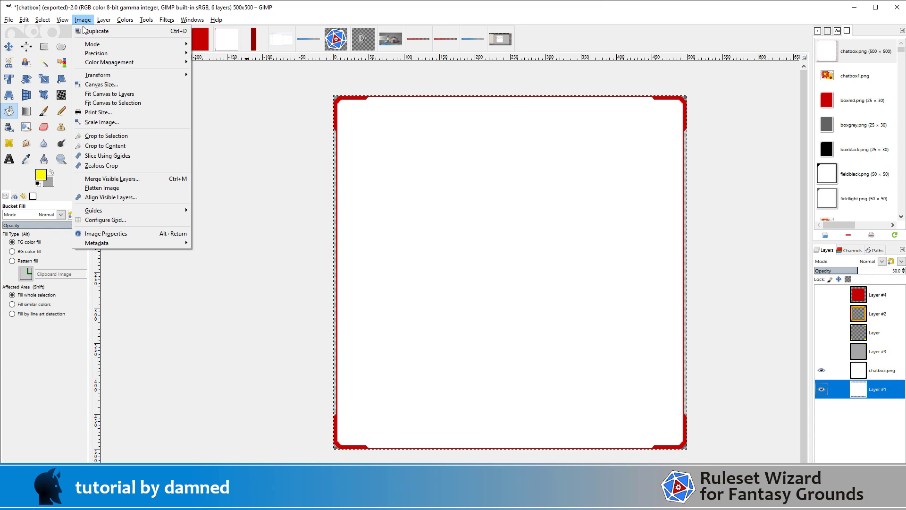
click(113, 125)
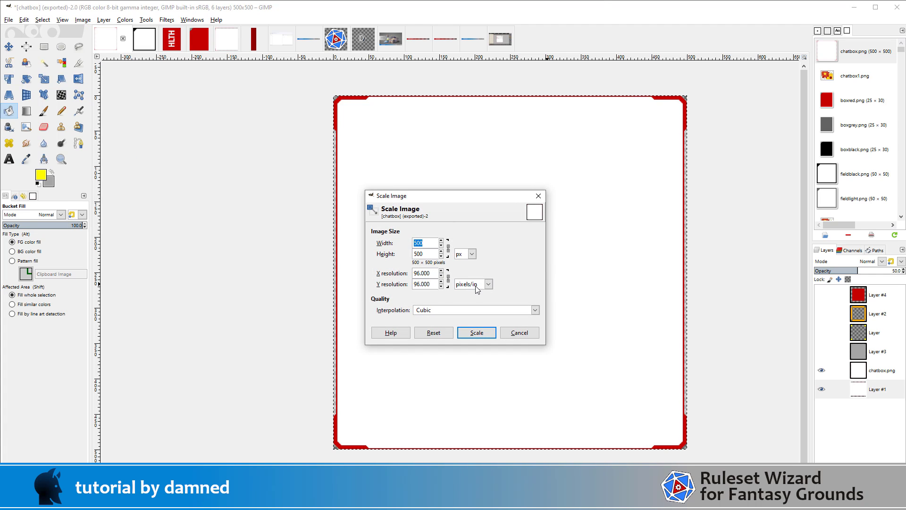
click(476, 288)
click(476, 286)
Switch to Ruleset Wizard and open the charsheet_main window from the campaign folder
key(alt+Tab)
key(alt+Tab)
key(alt+Tab)
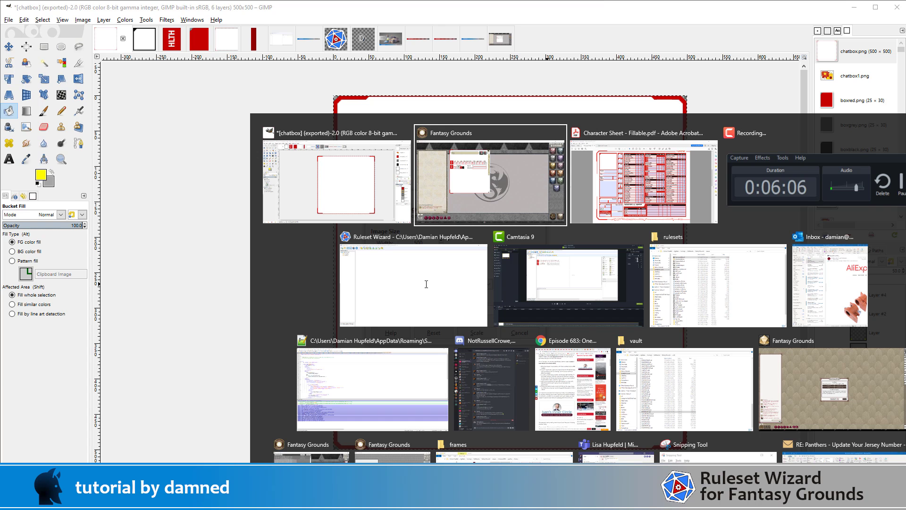
key(alt+Tab)
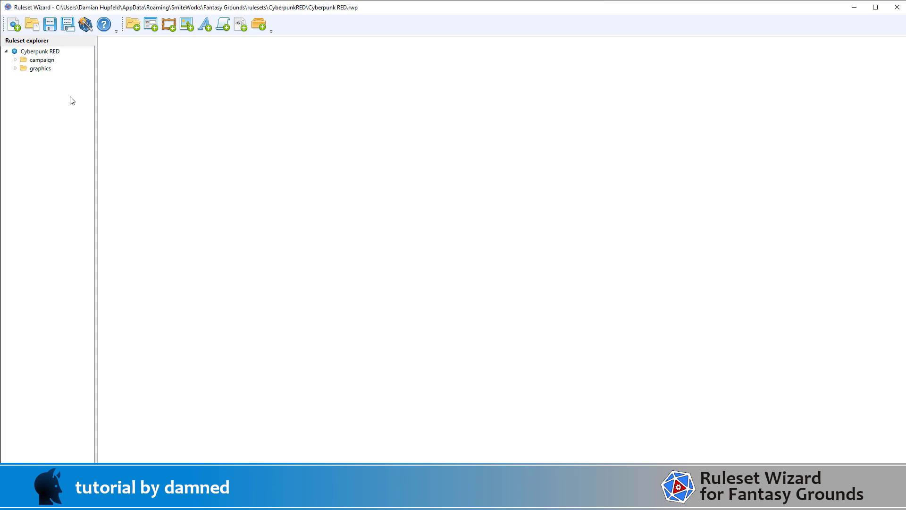
click(15, 60)
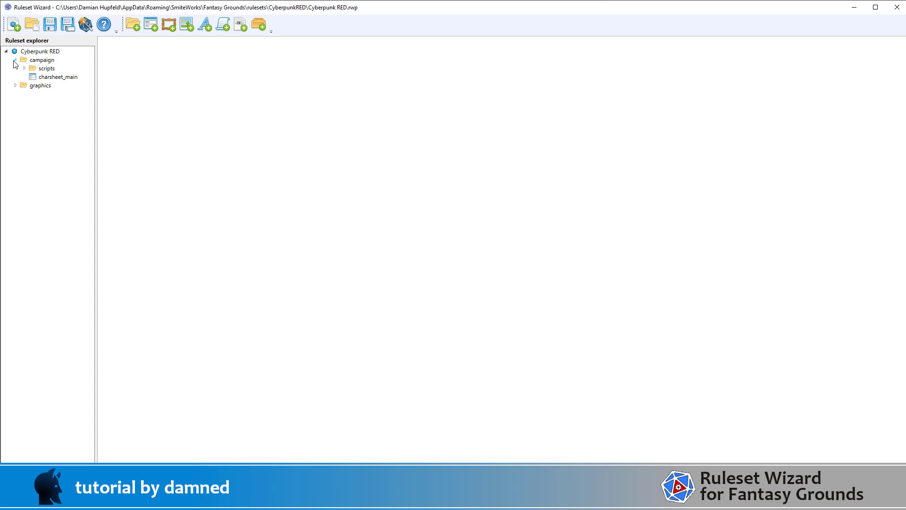
click(46, 79)
double_click(46, 78)
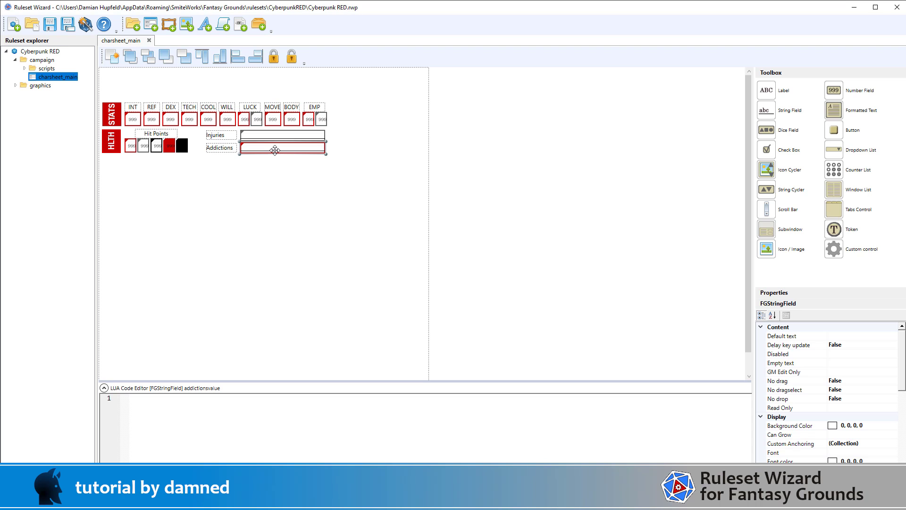
Return to GIMP, dismiss Scale Image without scaling, and switch back to Ruleset Wizard
key(alt+Tab)
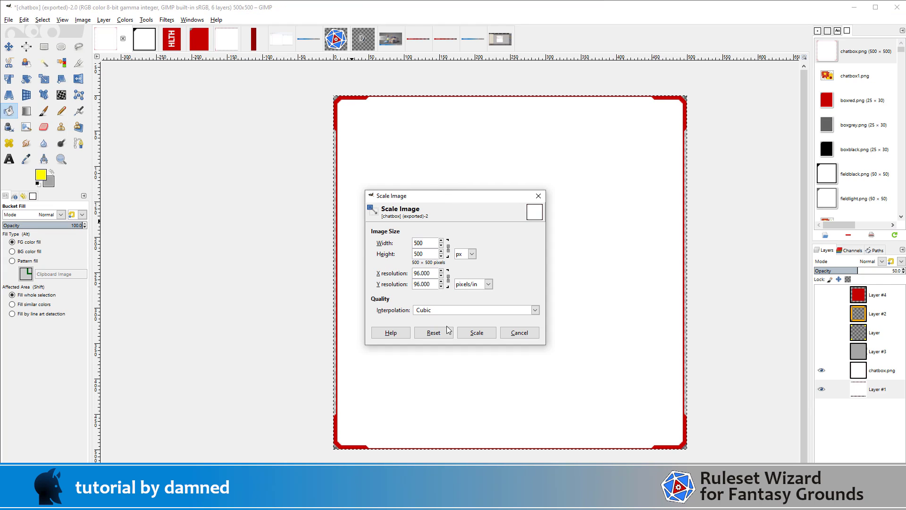
click(520, 334)
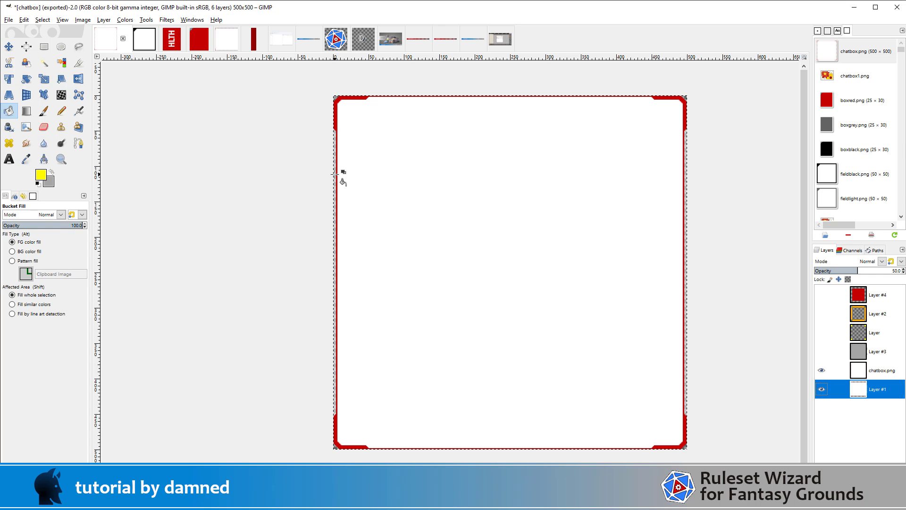
key(alt+Tab)
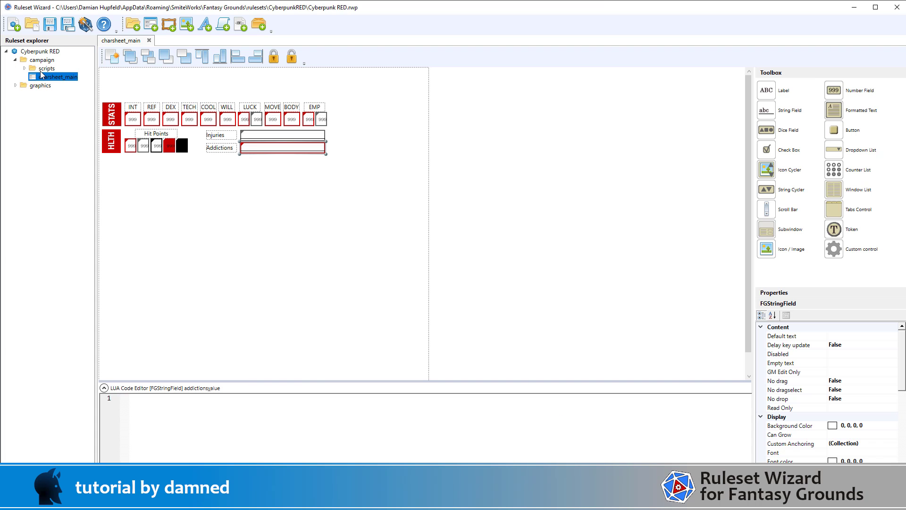
Open the chatbox frame from the graphics/frames folder in the frame editor
click(15, 86)
click(24, 94)
click(49, 96)
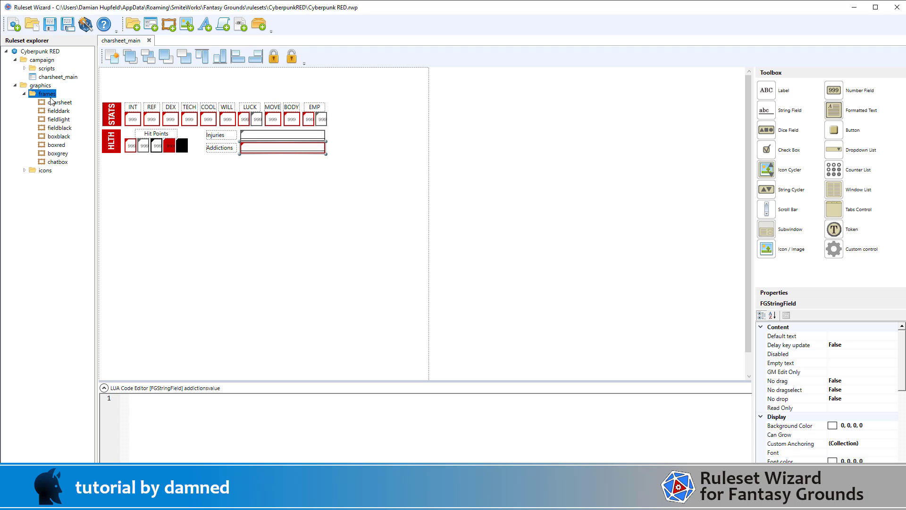
click(59, 163)
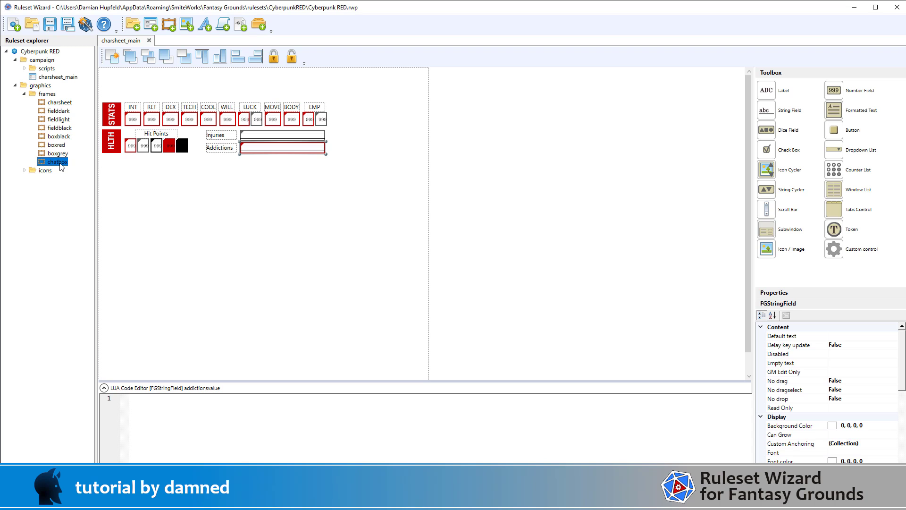
right_click(61, 164)
key(Escape)
double_click(54, 163)
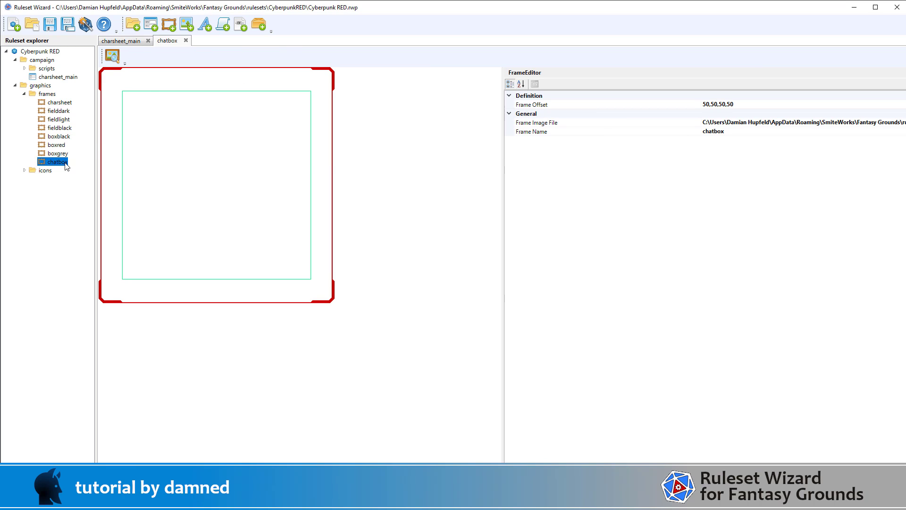
Reassign the chatbox frame's image file to chatbox.png from the CyberpunkRED/graphics/frames folder
click(731, 134)
click(755, 105)
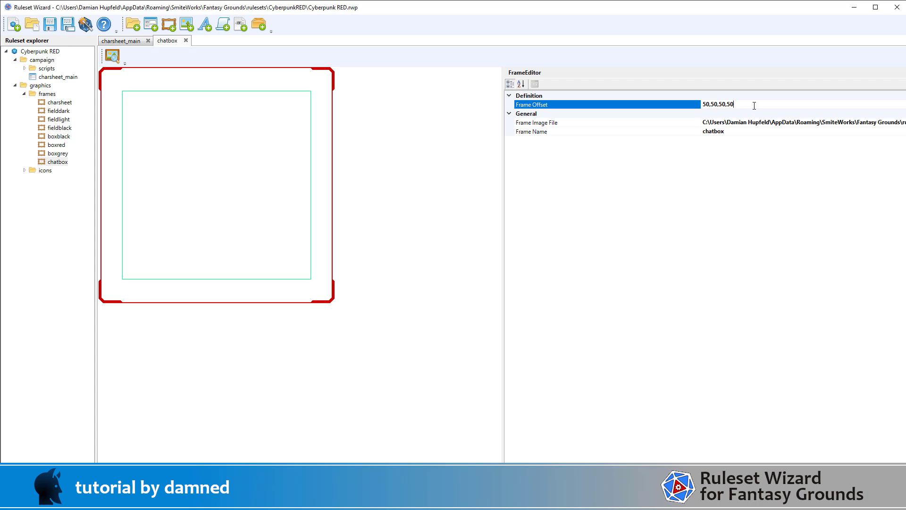
click(902, 123)
click(902, 123)
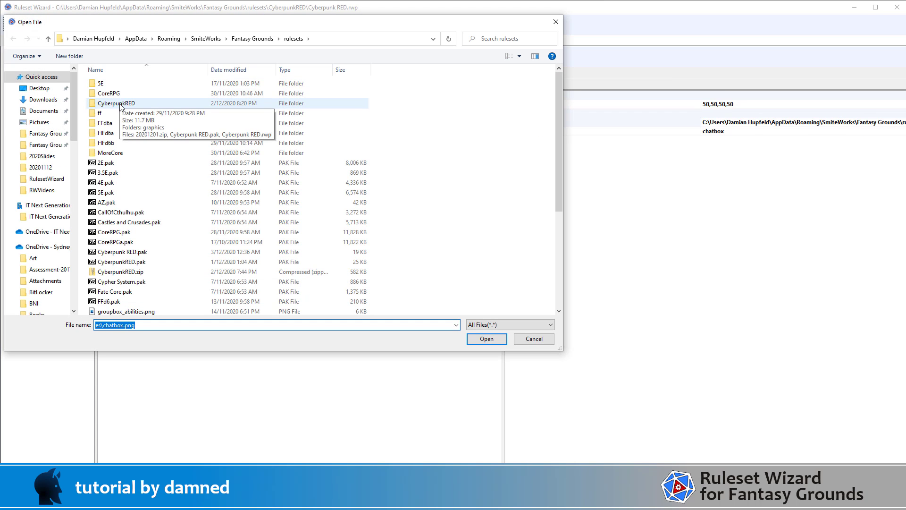
double_click(120, 106)
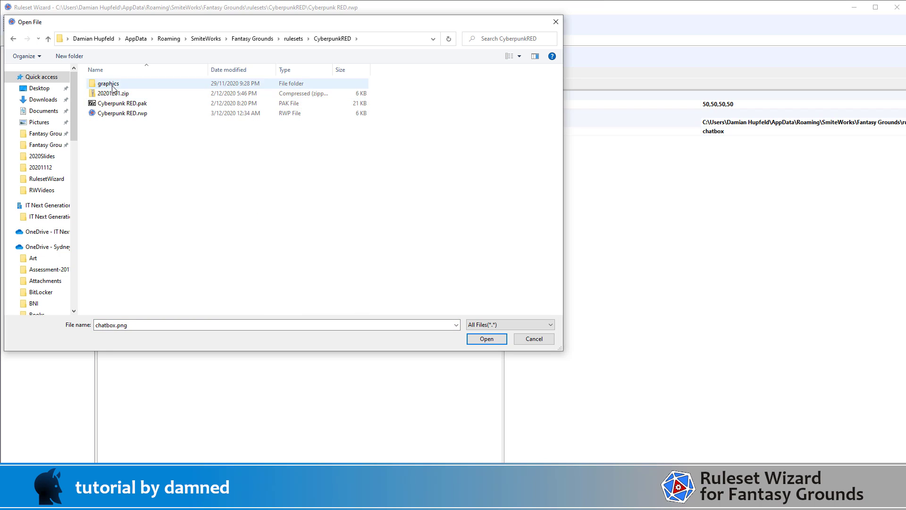
double_click(113, 85)
double_click(104, 83)
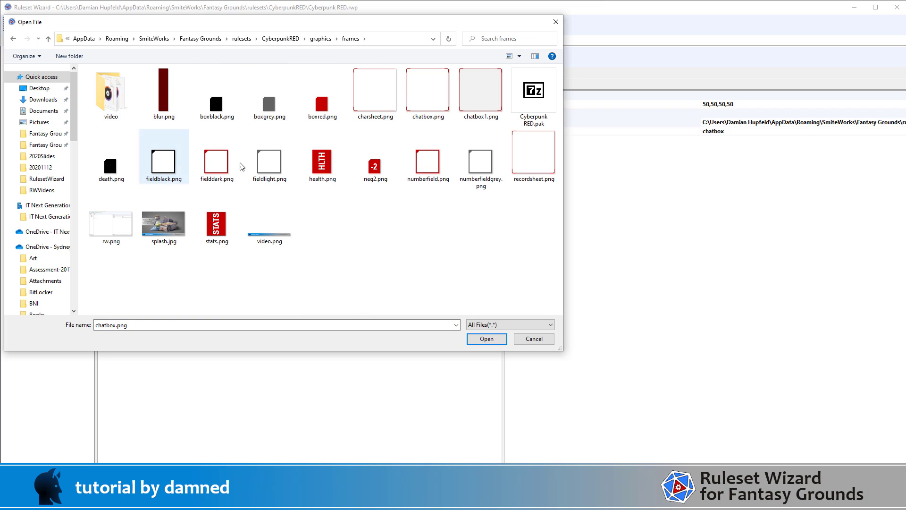
click(433, 109)
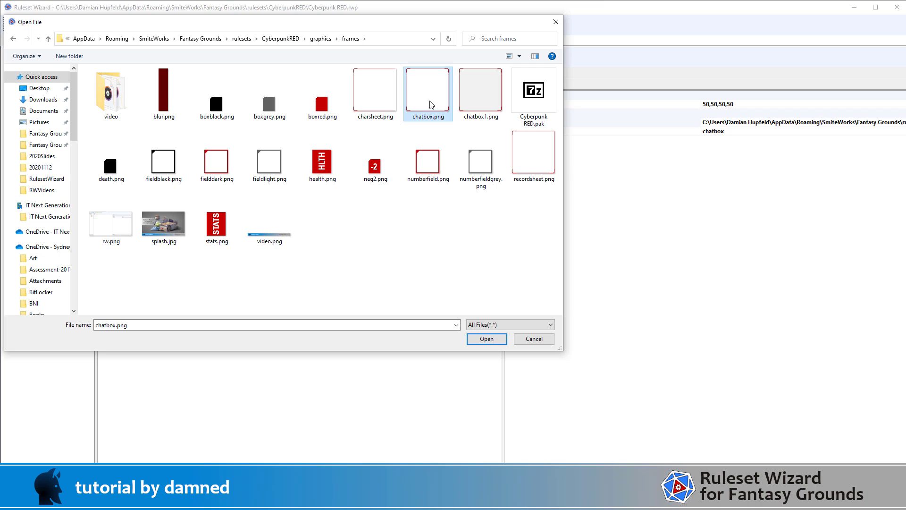
click(486, 339)
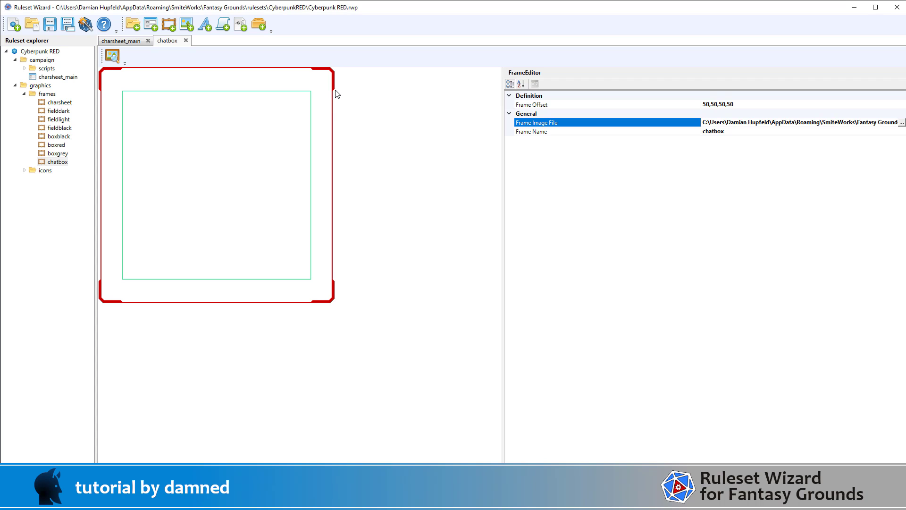
Export the ruleset as Cyberpunk RED.pak into the Fantasy Grounds rulesets folder
click(85, 25)
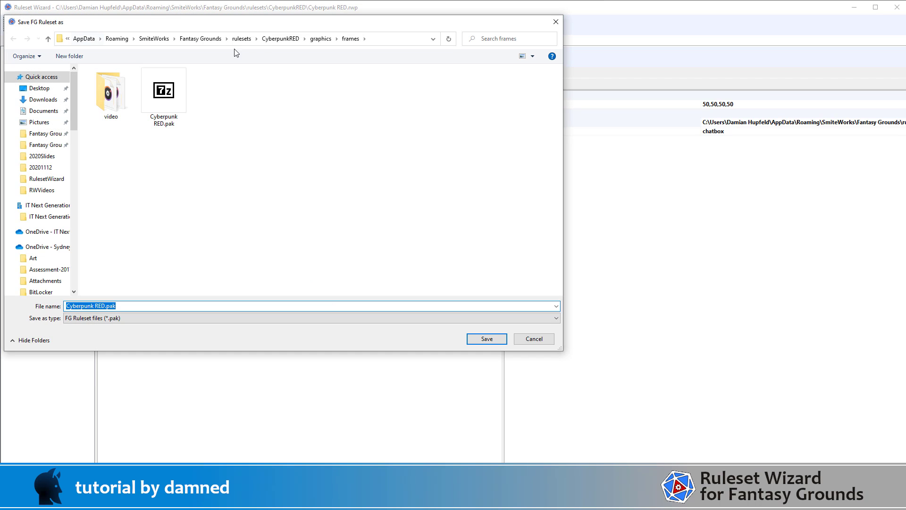
click(243, 39)
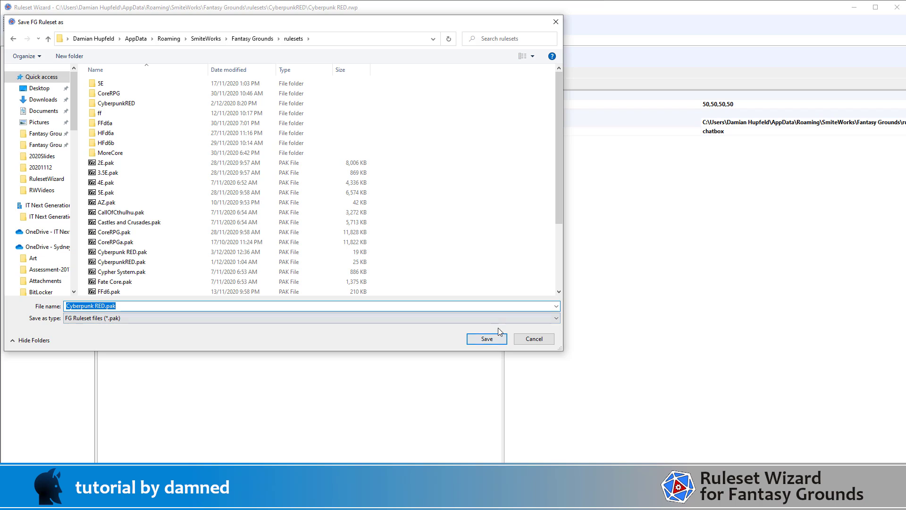
click(486, 339)
Switch to Fantasy Grounds and move the character sheet partly over the chat window to compare their frames
key(alt+Tab)
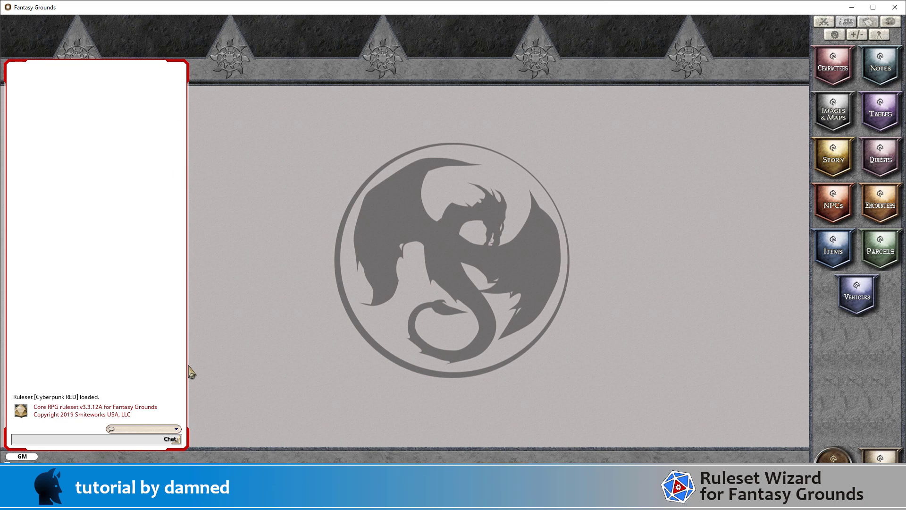
key(alt+Tab)
key(Escape)
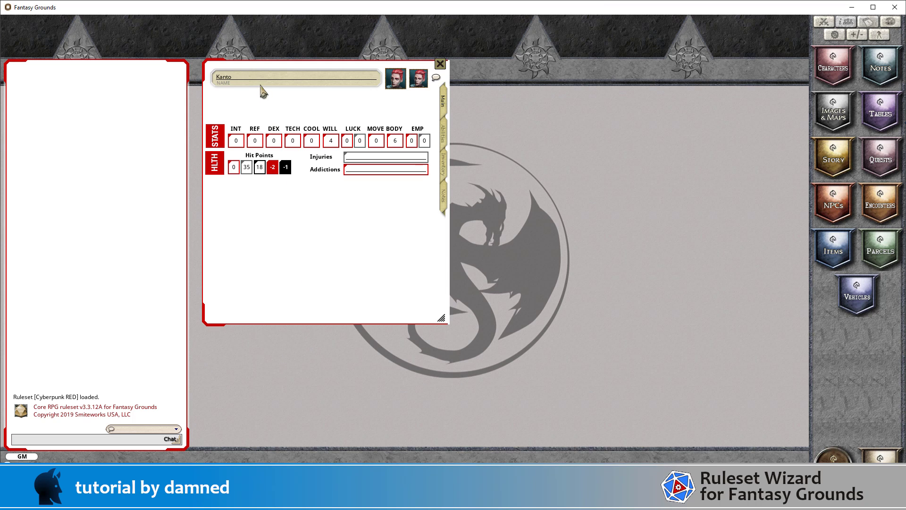
drag(246, 71, 152, 73)
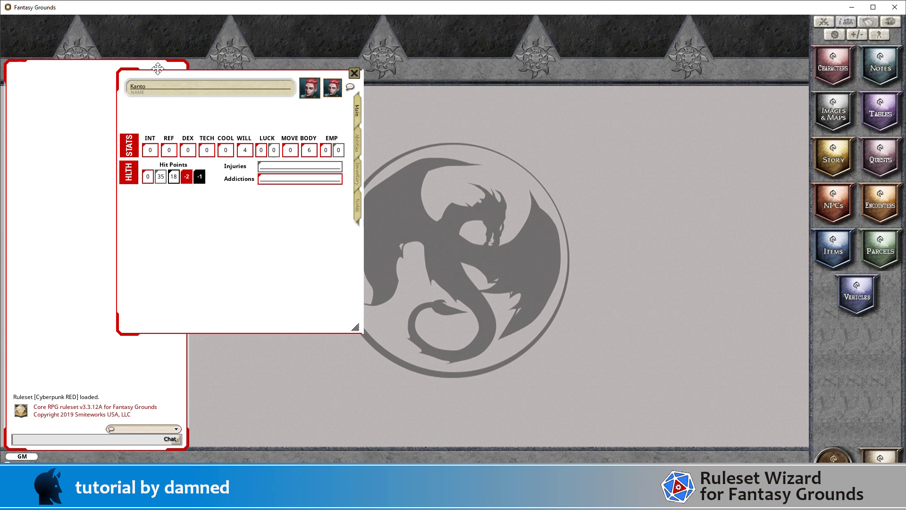
drag(157, 74, 165, 70)
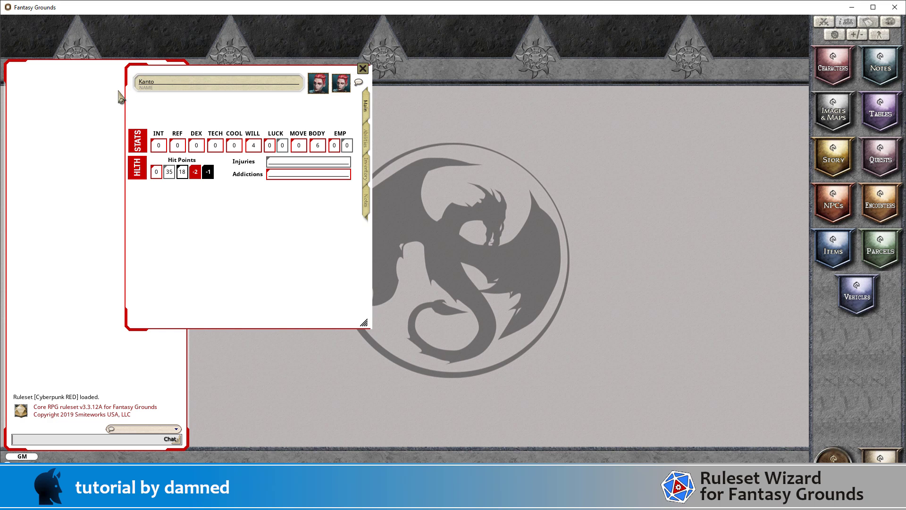
Move the character sheet clear of the chat window and switch to the chatbox image in GIMP
drag(146, 71, 223, 87)
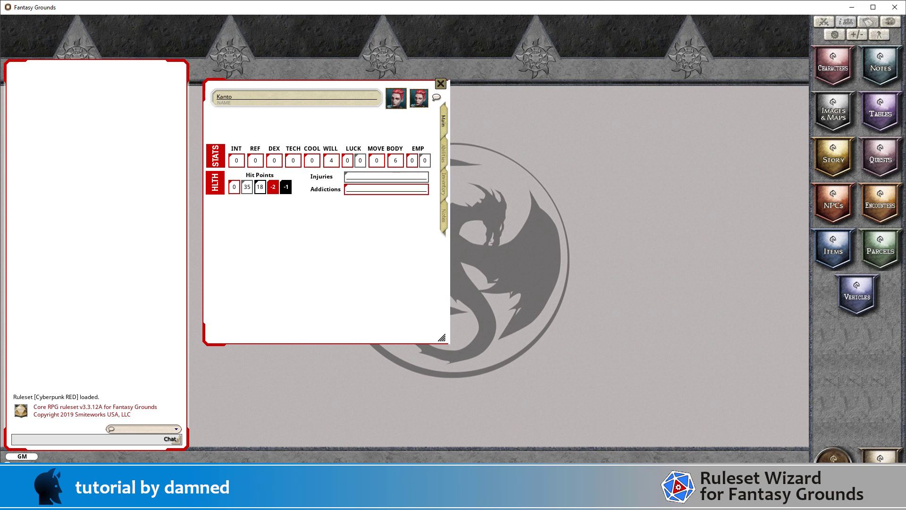
key(alt+Tab)
key(alt+Tab)
key(alt+Tab)
key(alt+Tab)
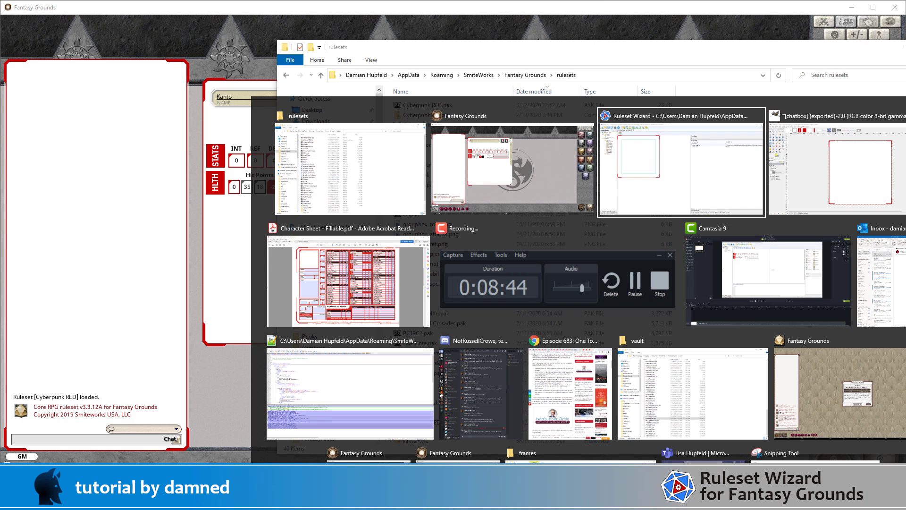
click(838, 186)
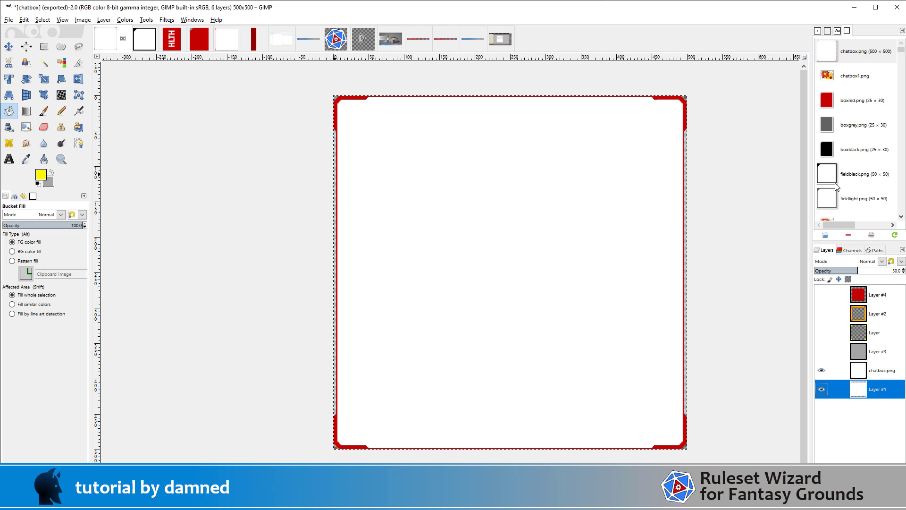
Show Layer #3 and the yellow corner layer over the chatbox frame, with Layer #3 as the active layer
click(822, 351)
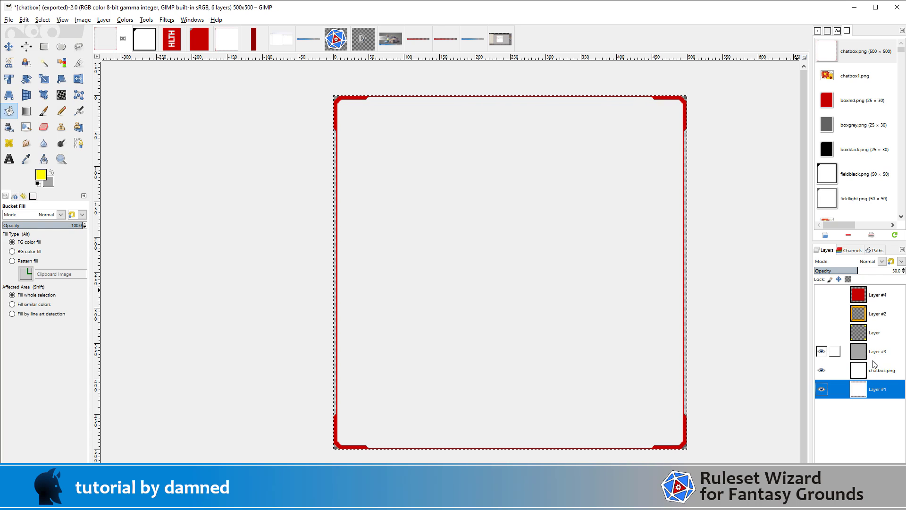
click(888, 353)
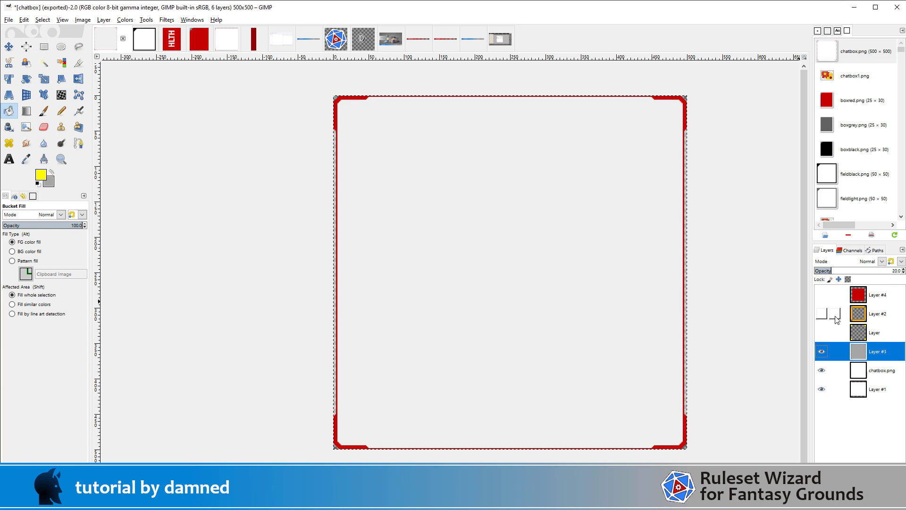
click(823, 333)
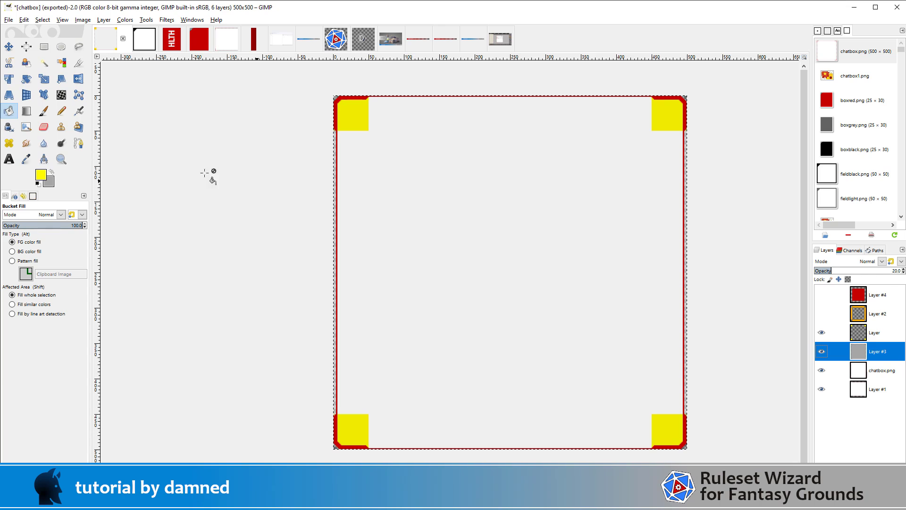
Place vertical and horizontal guides about 50 px inside each edge of the chatbox image and show Layer #2 and Layer #4
drag(99, 194, 370, 190)
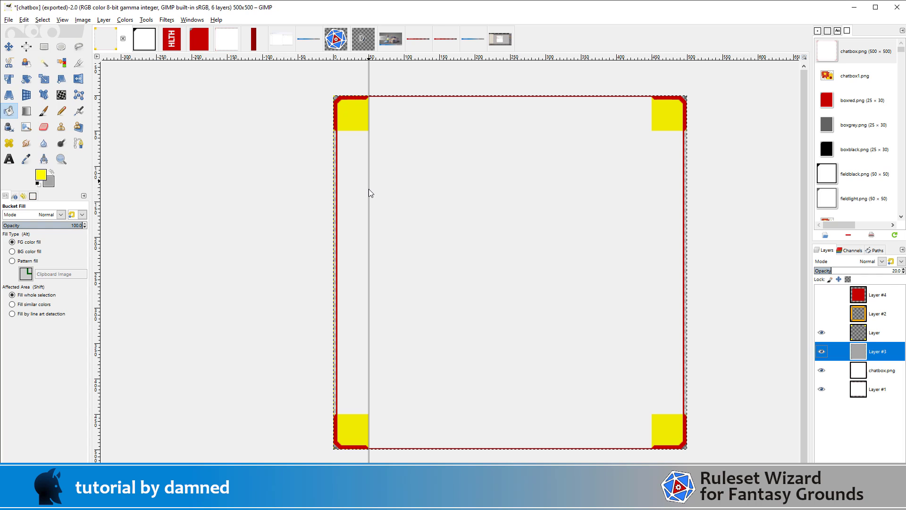
drag(369, 189, 369, 189)
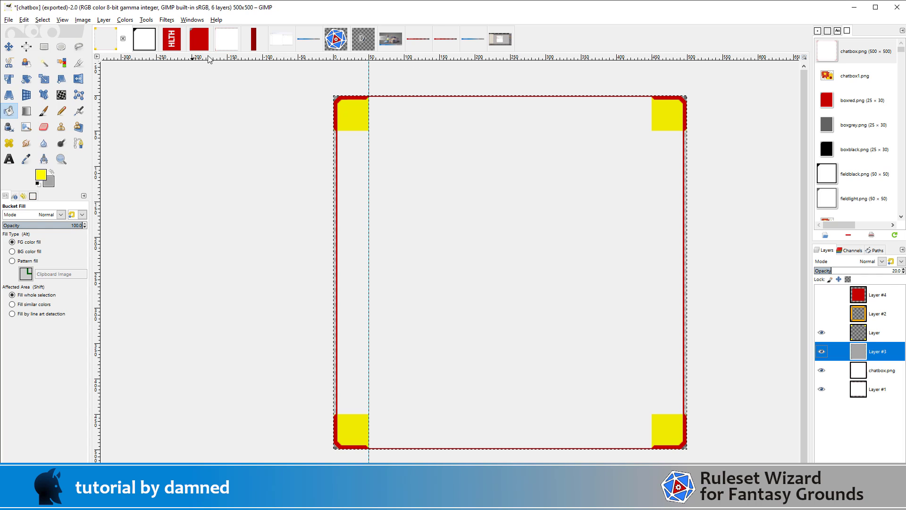
drag(251, 60, 284, 136)
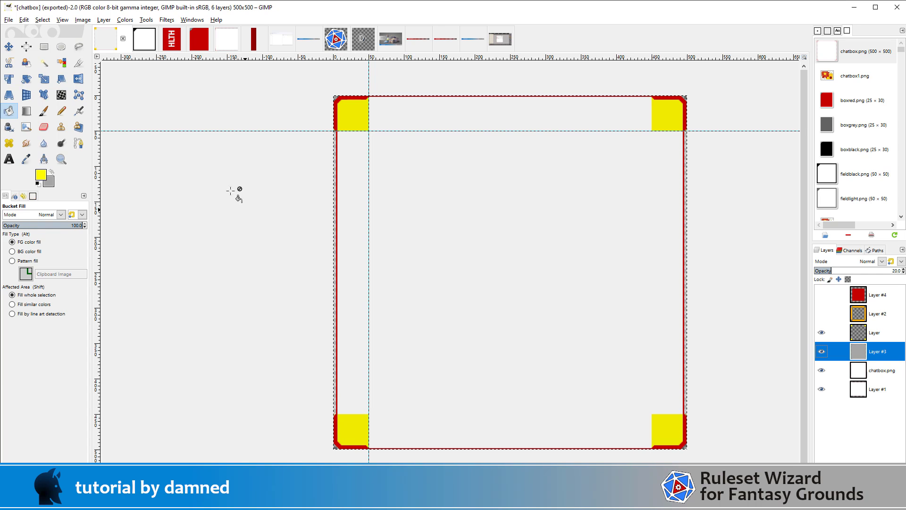
drag(98, 117, 654, 129)
drag(638, 60, 636, 415)
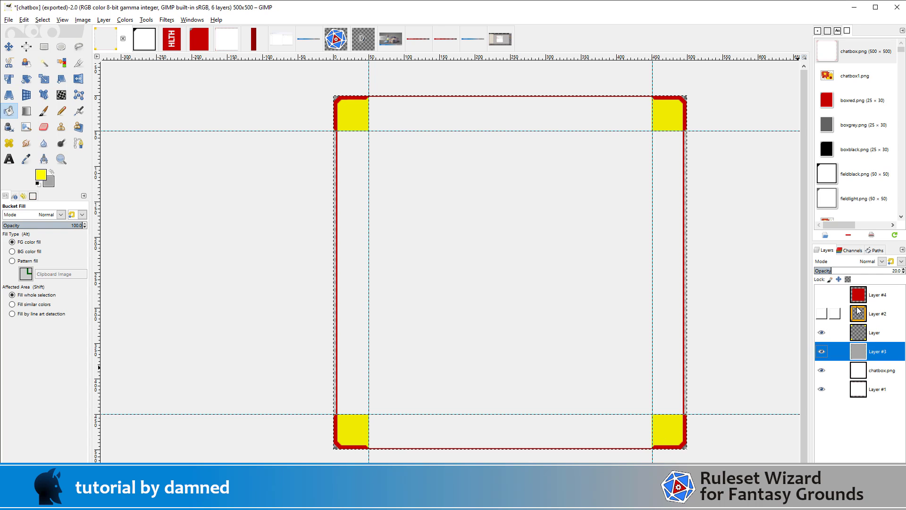
click(822, 314)
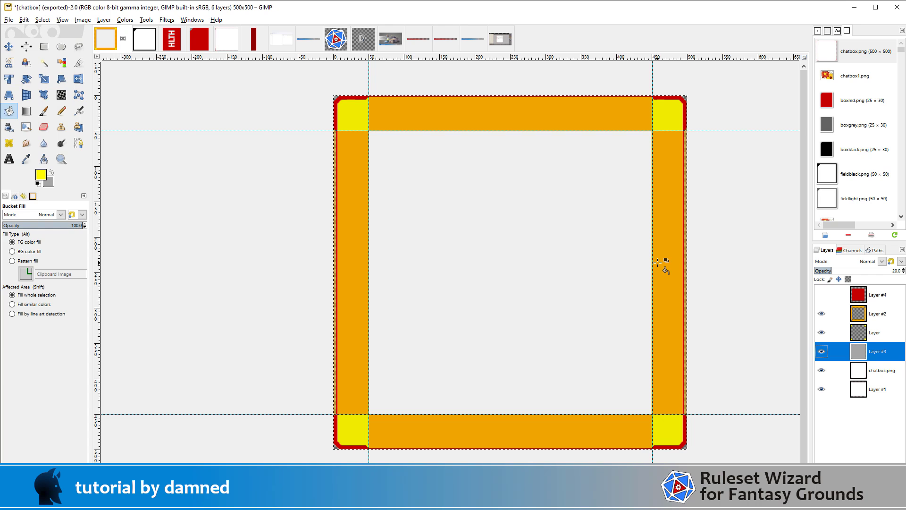
click(825, 295)
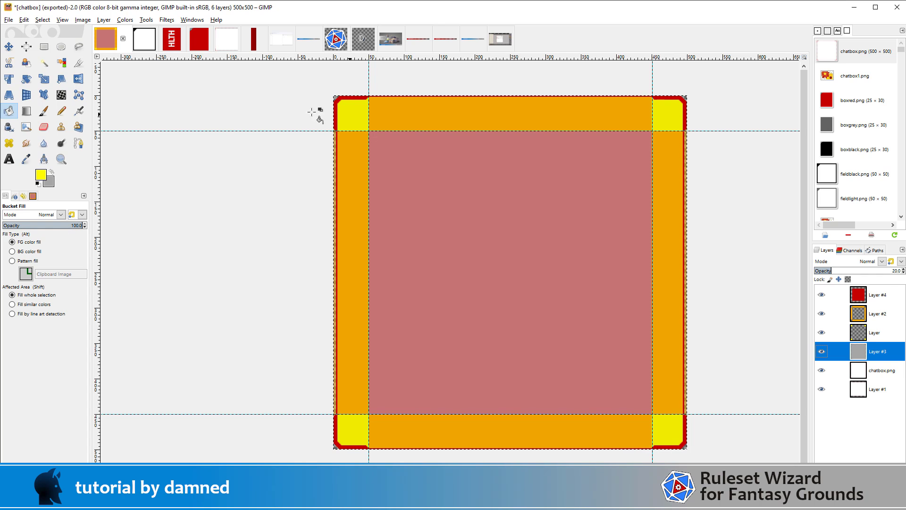
Bring up the fieldblack and boxred images to examine how their corners are drawn
click(146, 43)
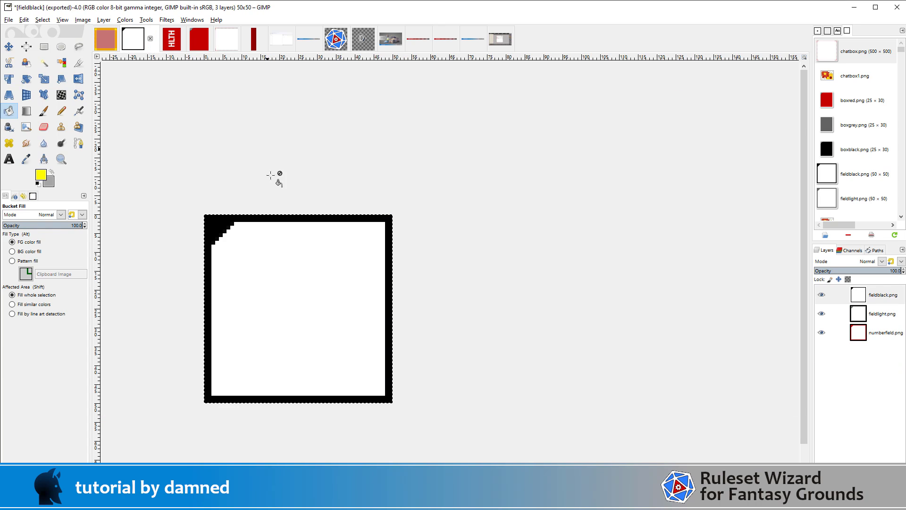
key(1)
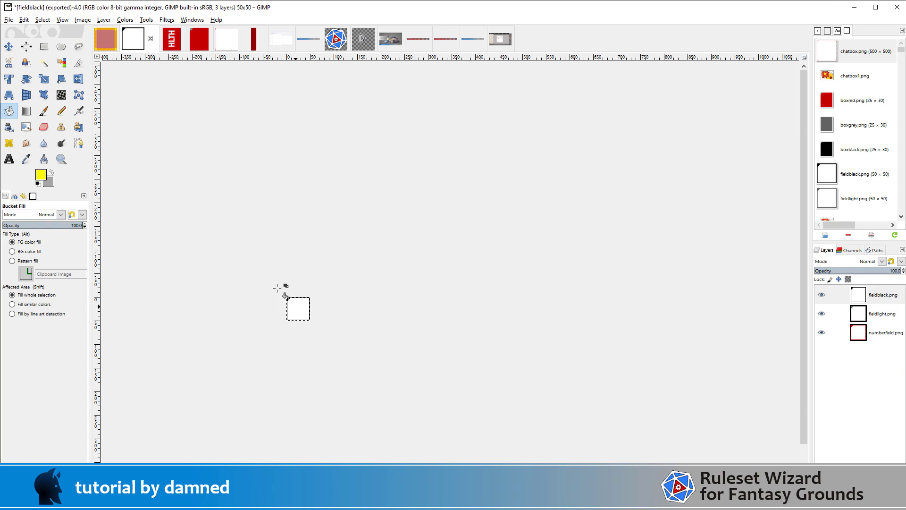
scroll(247, 314, up, 5)
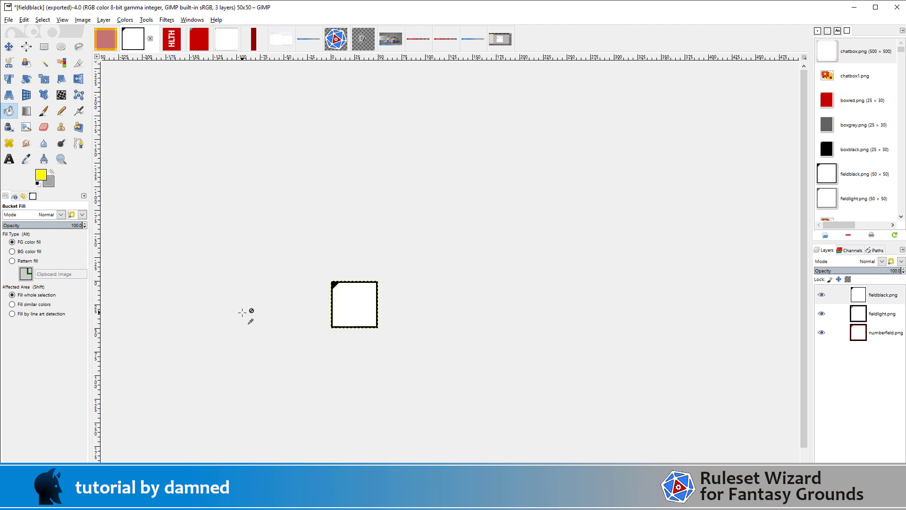
scroll(519, 304, up, 2)
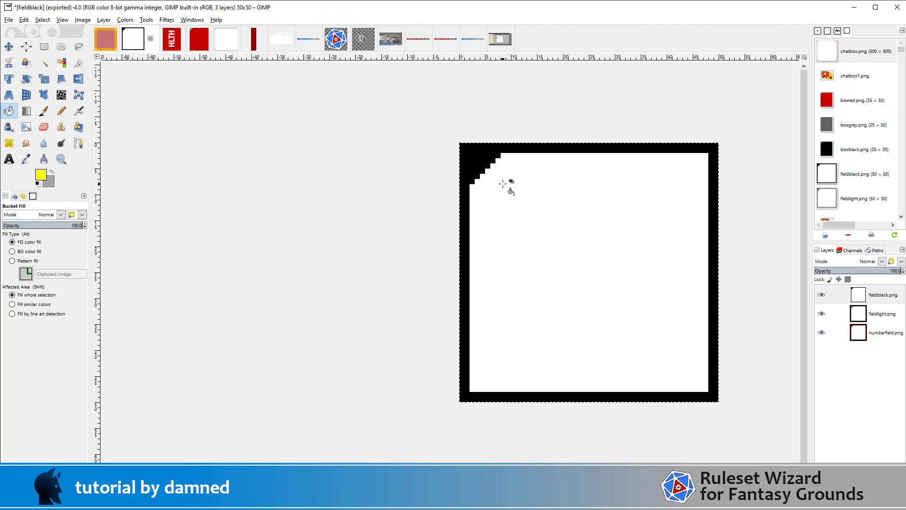
click(193, 41)
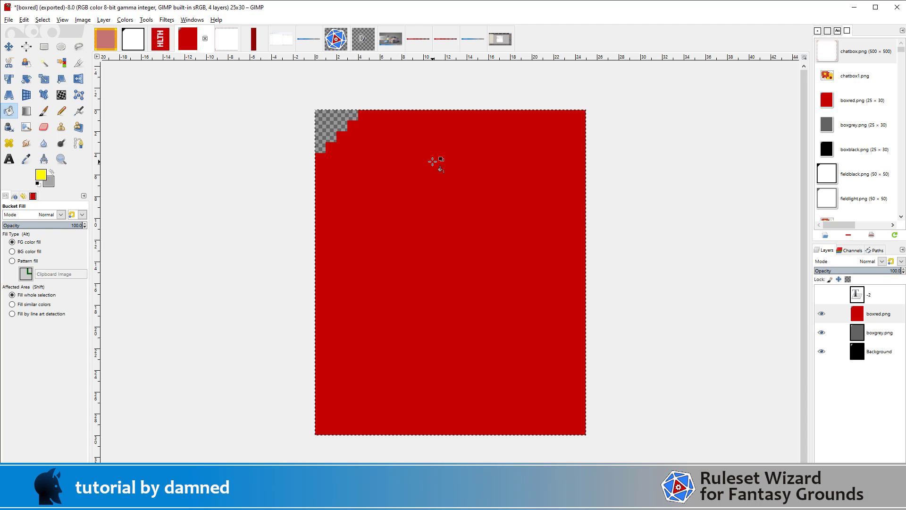
Switch to Fantasy Grounds, open the Combat Tracker and place it beside the character sheet to compare their frames
key(alt+Tab)
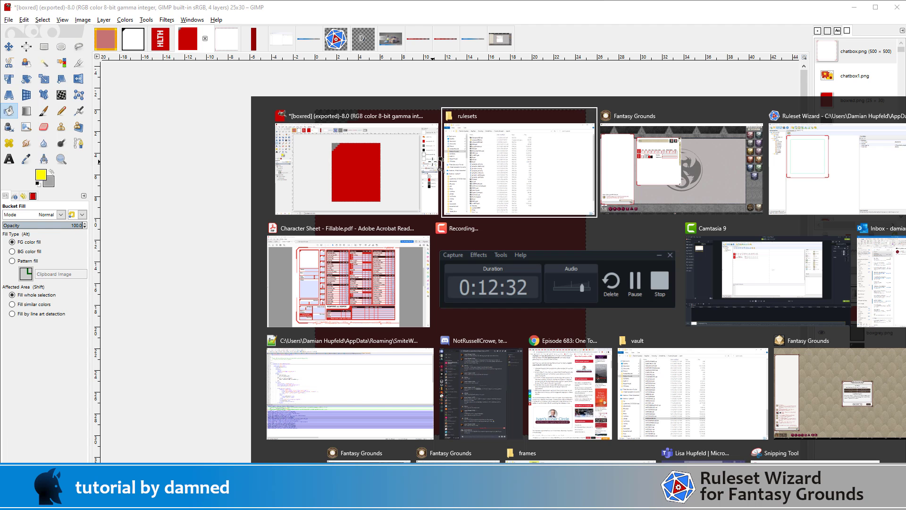
key(Tab)
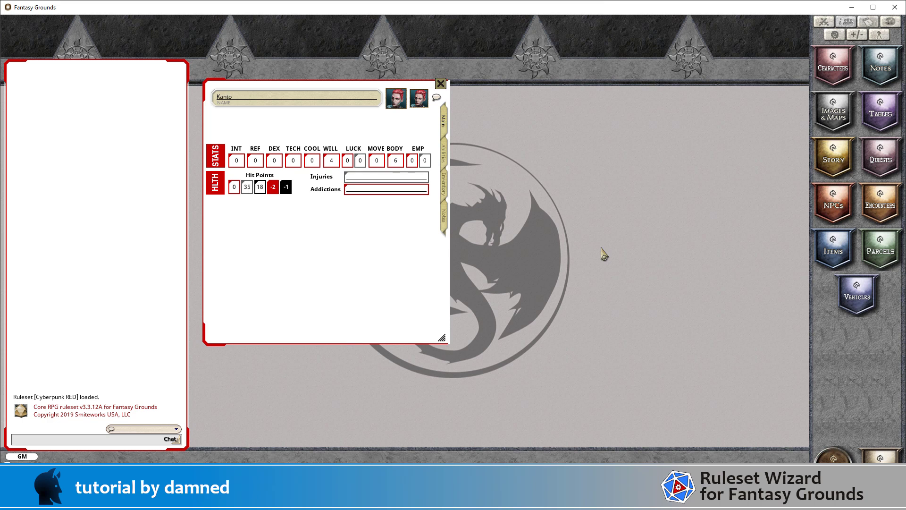
click(824, 22)
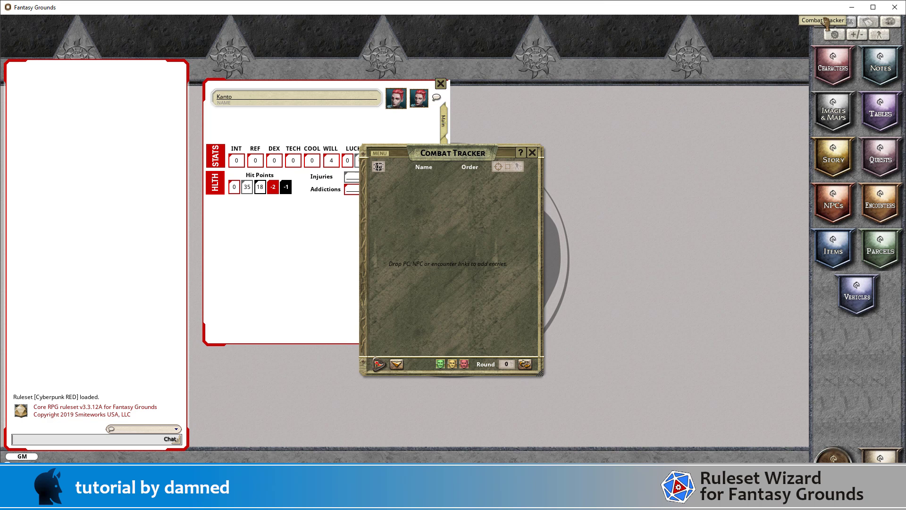
drag(472, 145, 582, 87)
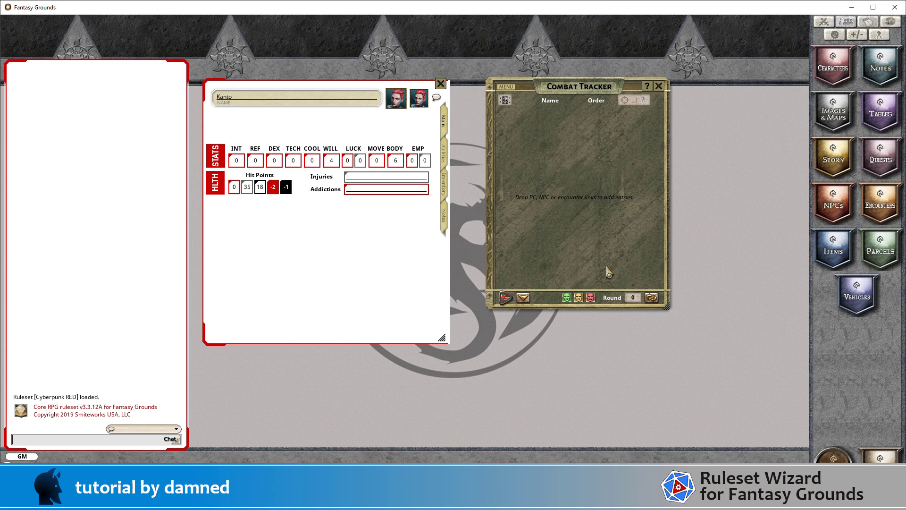
Open the Party Sheet, Calendar and colour selection windows to compare their frames, moving the first two away from the character sheet
click(847, 24)
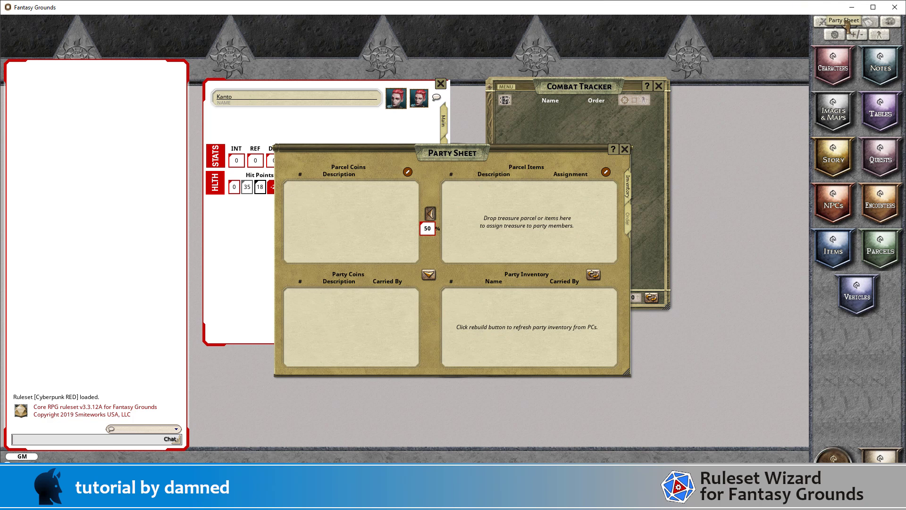
drag(510, 152, 667, 142)
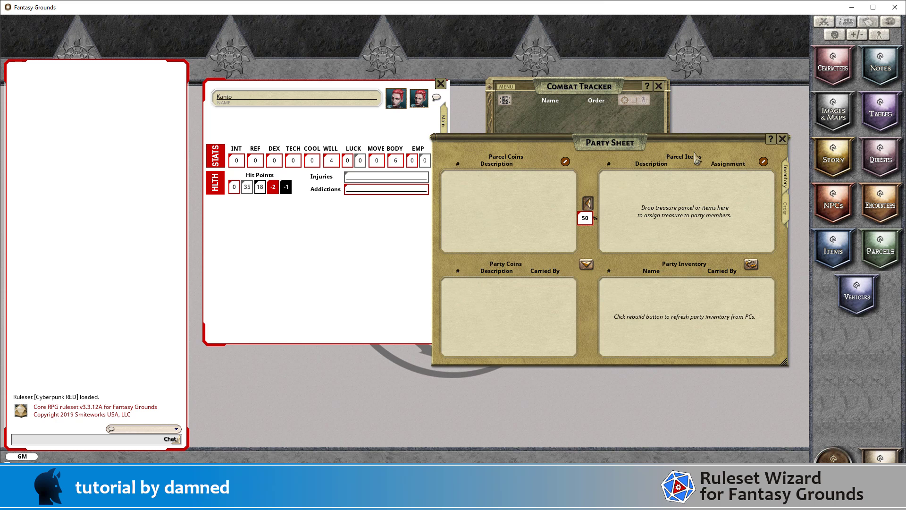
click(870, 26)
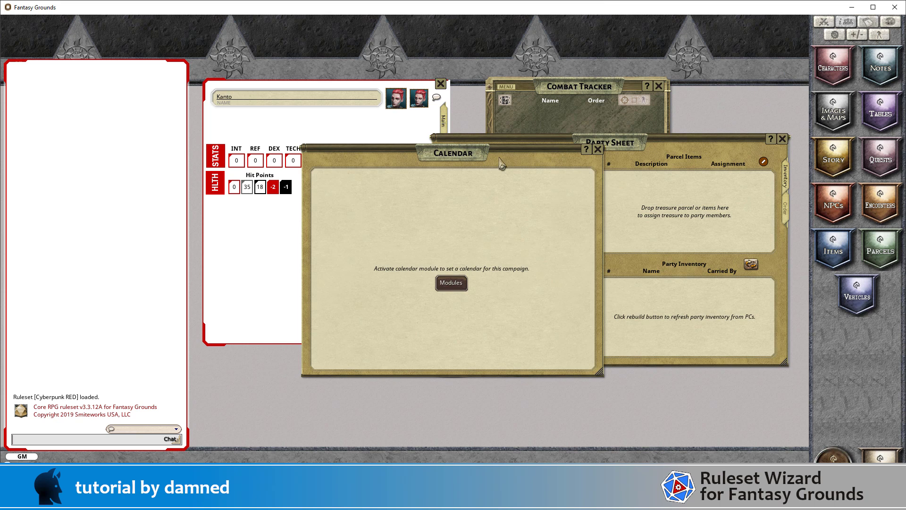
drag(541, 155, 669, 162)
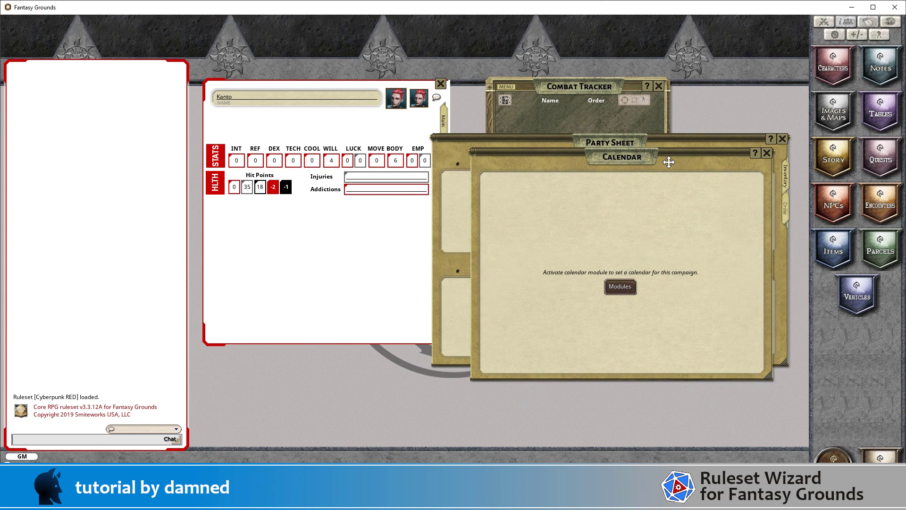
click(890, 23)
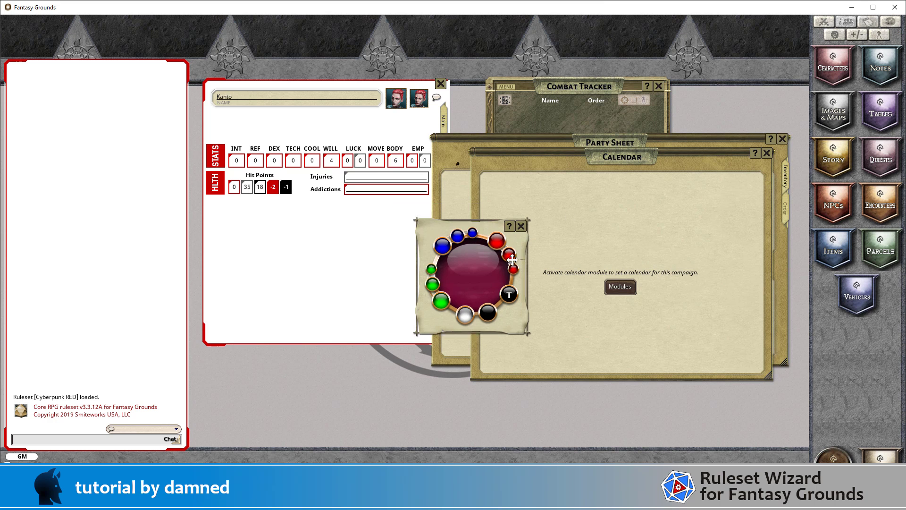